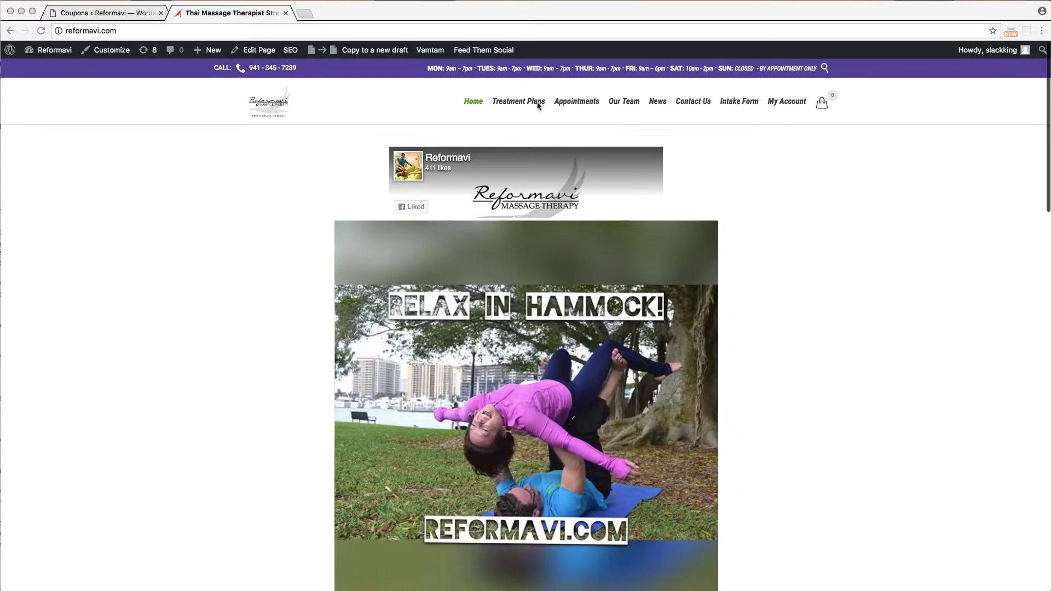
Step: Open the 1/Month Rx Plan page from Treatment Plans and review its $95.00 monthly price
click(539, 106)
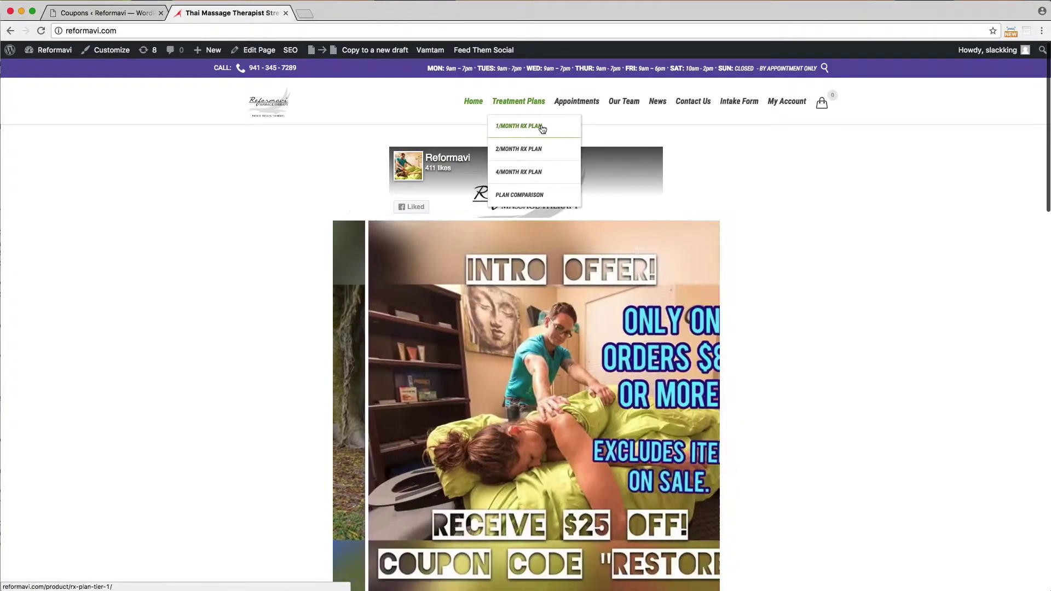
click(542, 126)
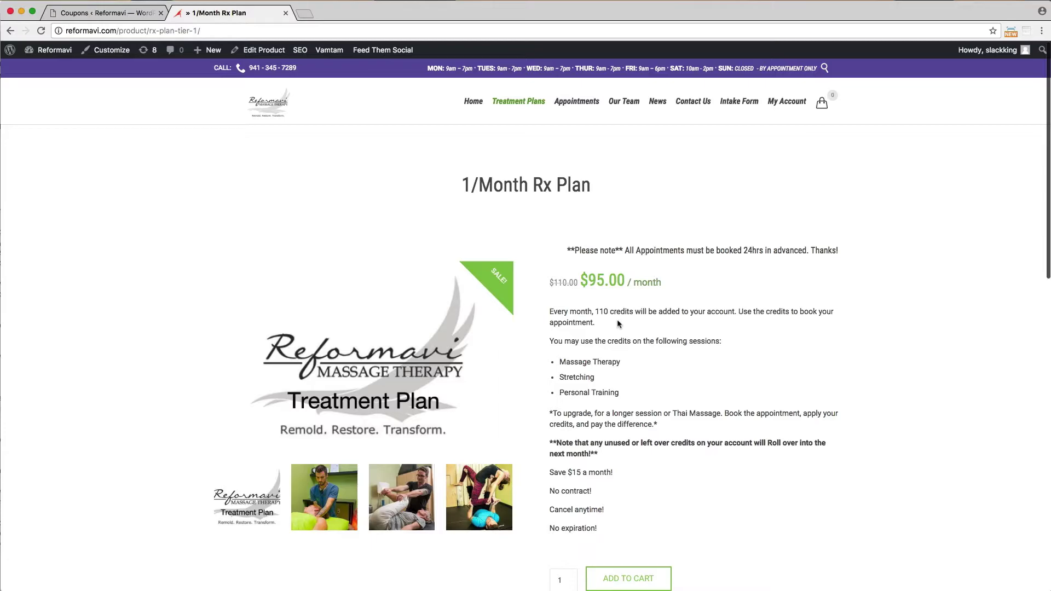
scroll(618, 323, down, 3)
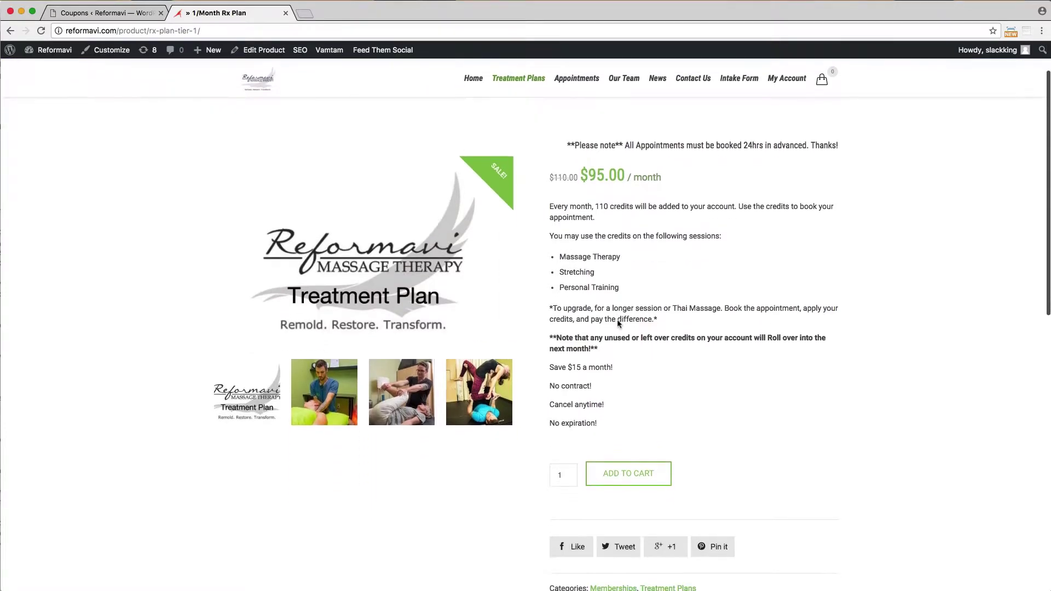
Step: Add the 1/Month Rx Plan to the cart and go to the $95.00 cart's coupon field
click(669, 472)
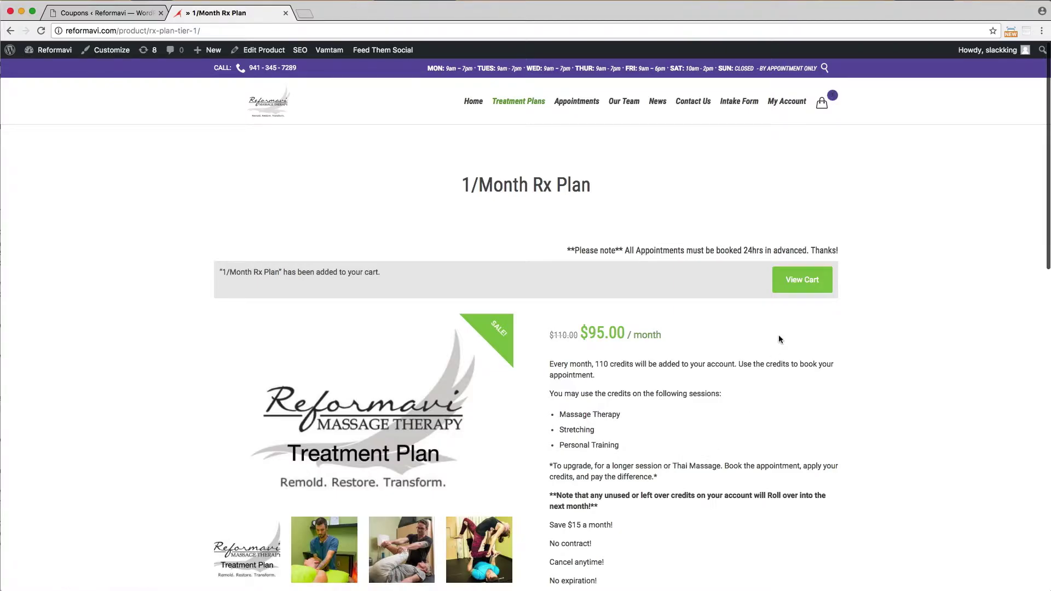
click(793, 289)
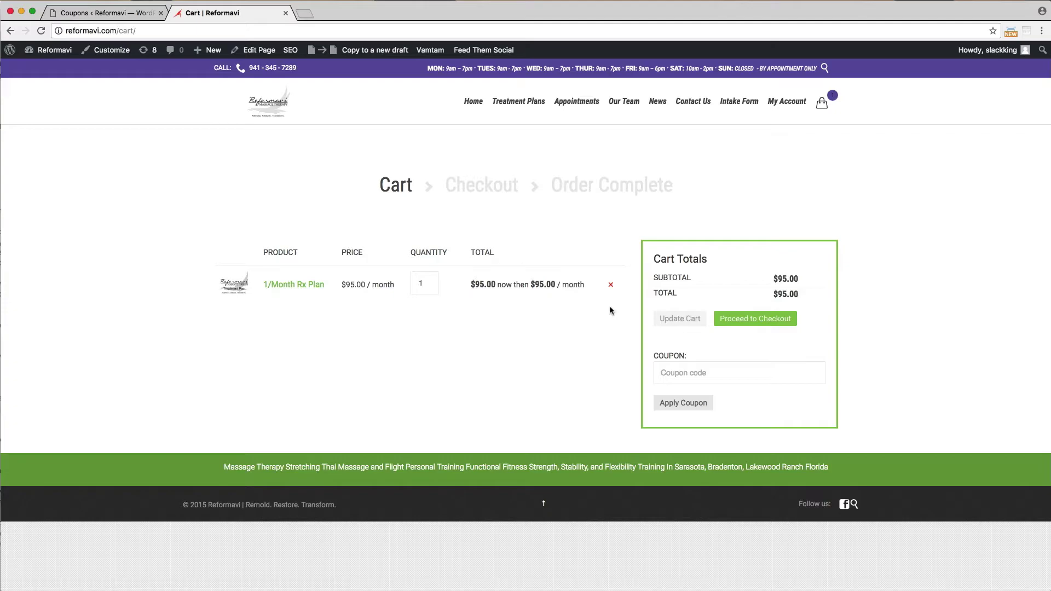
click(676, 370)
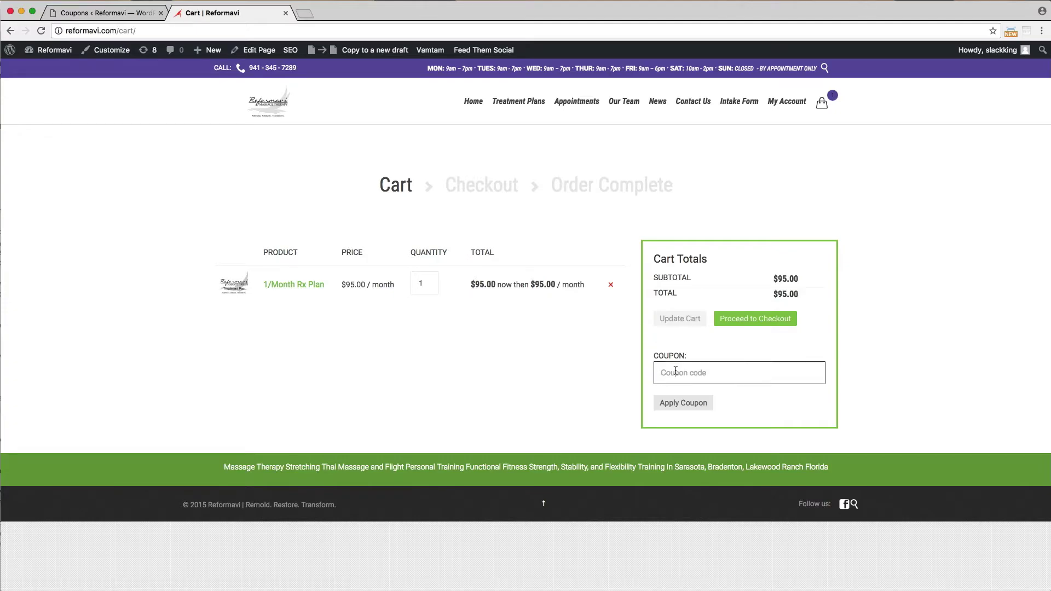
Step: At checkout, apply the coupon free99 to bring the plan's total to $0.00
click(768, 327)
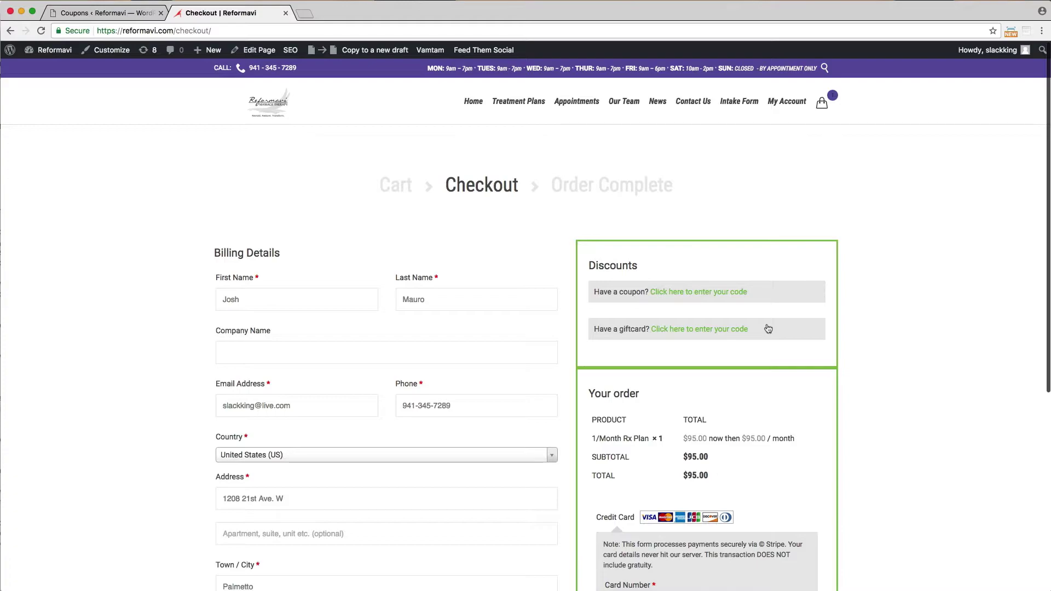
click(728, 298)
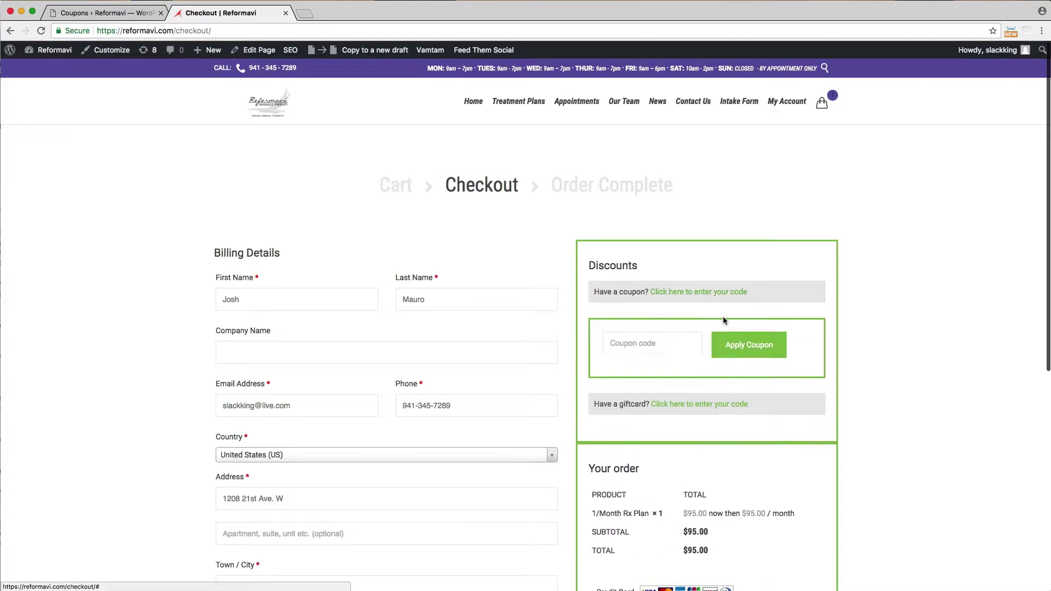
click(690, 341)
text(free99)
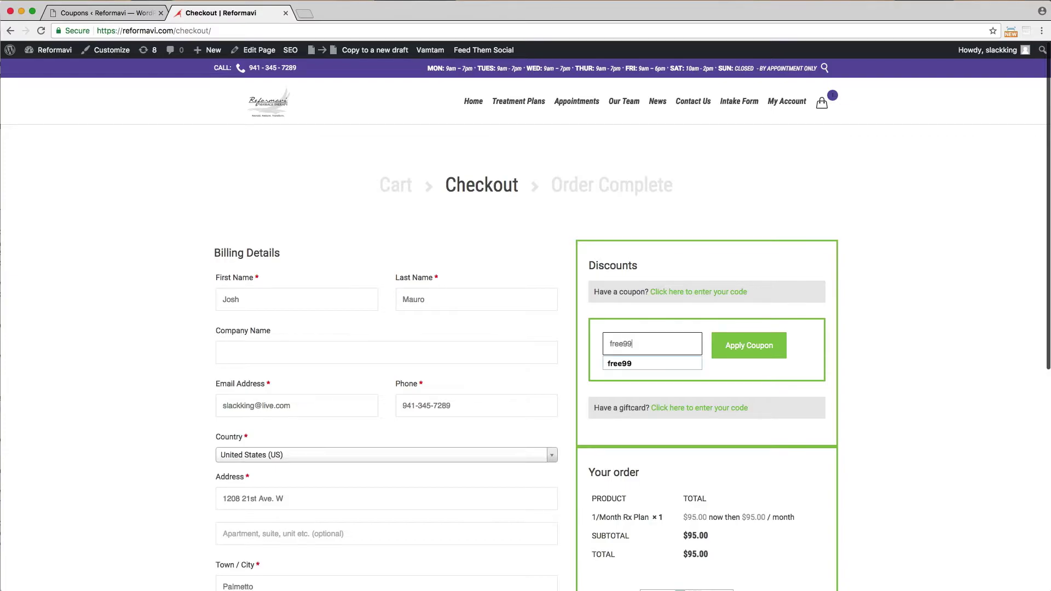
click(725, 345)
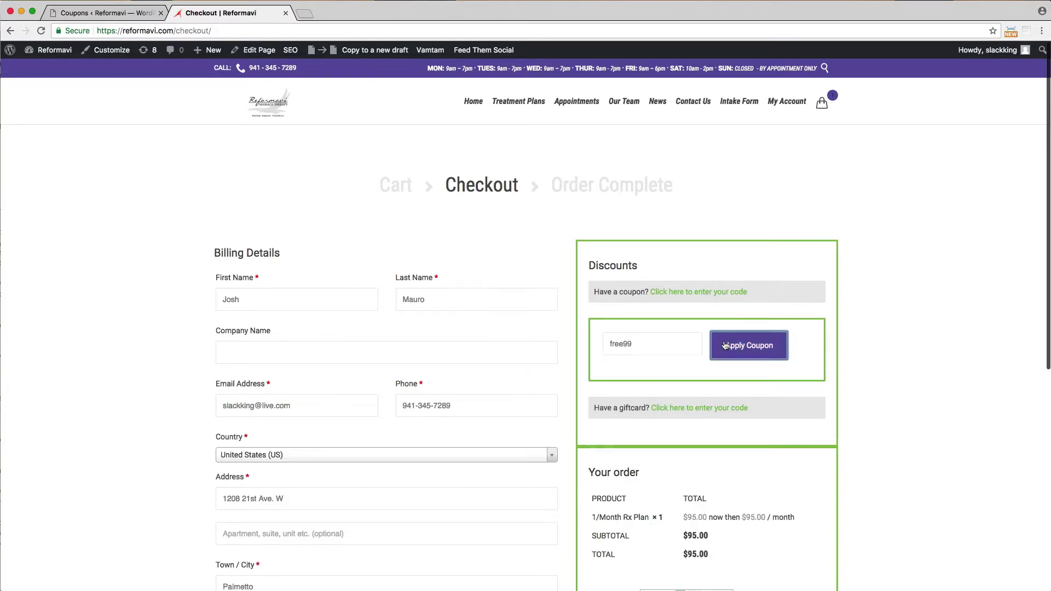
Step: Accept the terms and conditions and place the $0.00 treatment plan order
scroll(722, 346, down, 5)
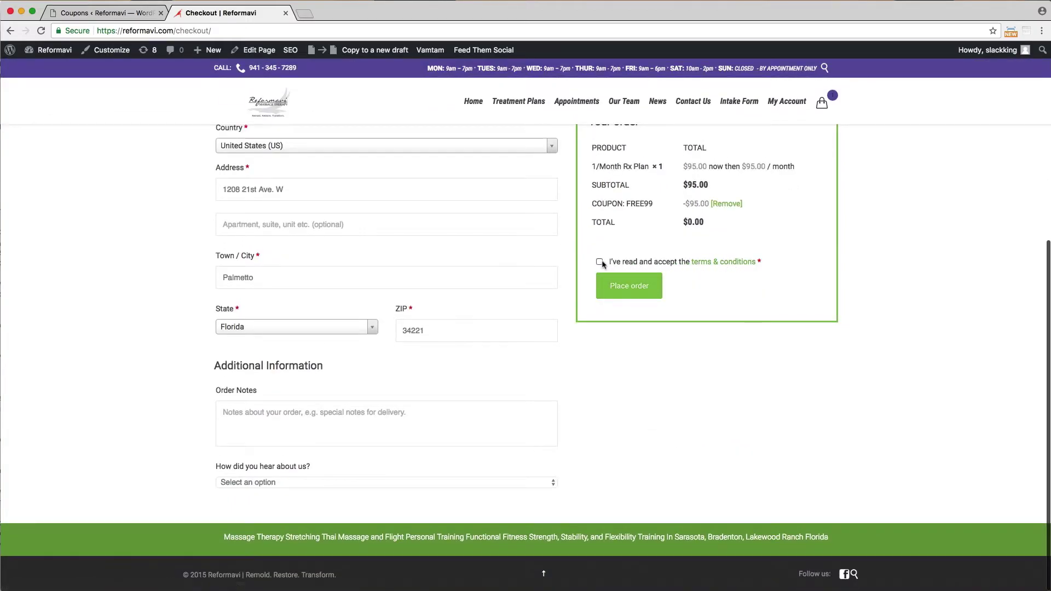
click(600, 262)
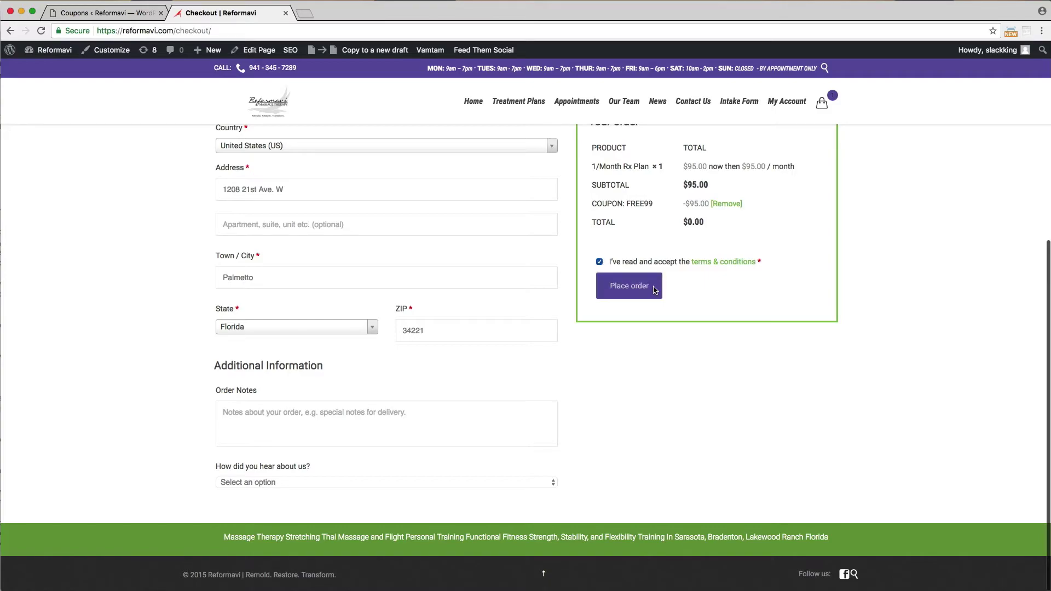
click(656, 290)
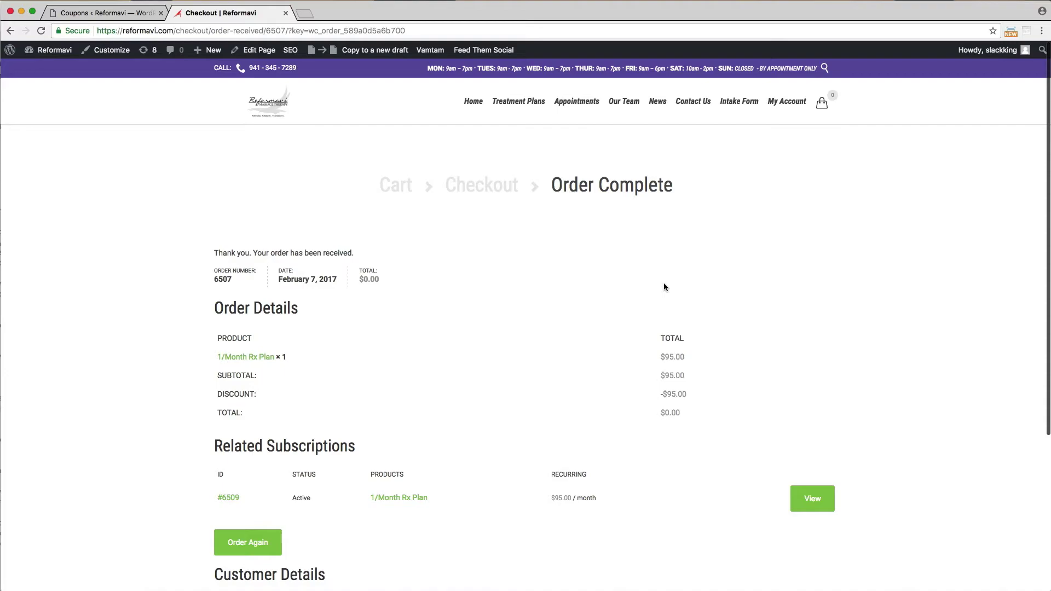
Step: Open the Massage Therapy booking page and keep the 1 Hr. 15 Min. service
mouse_move(584, 107)
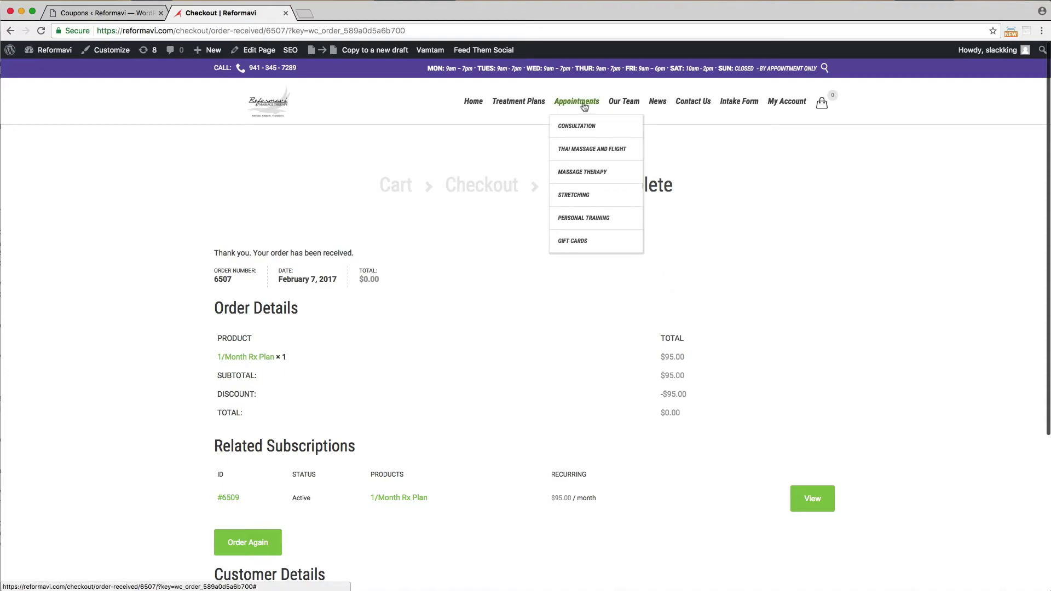
click(584, 173)
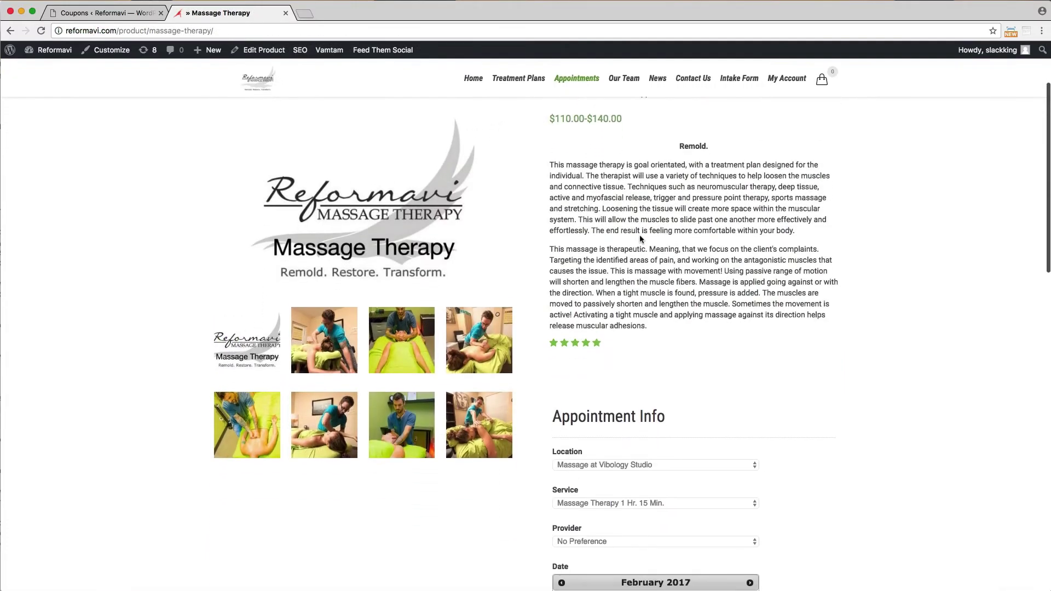
scroll(639, 235, down, 2)
click(683, 464)
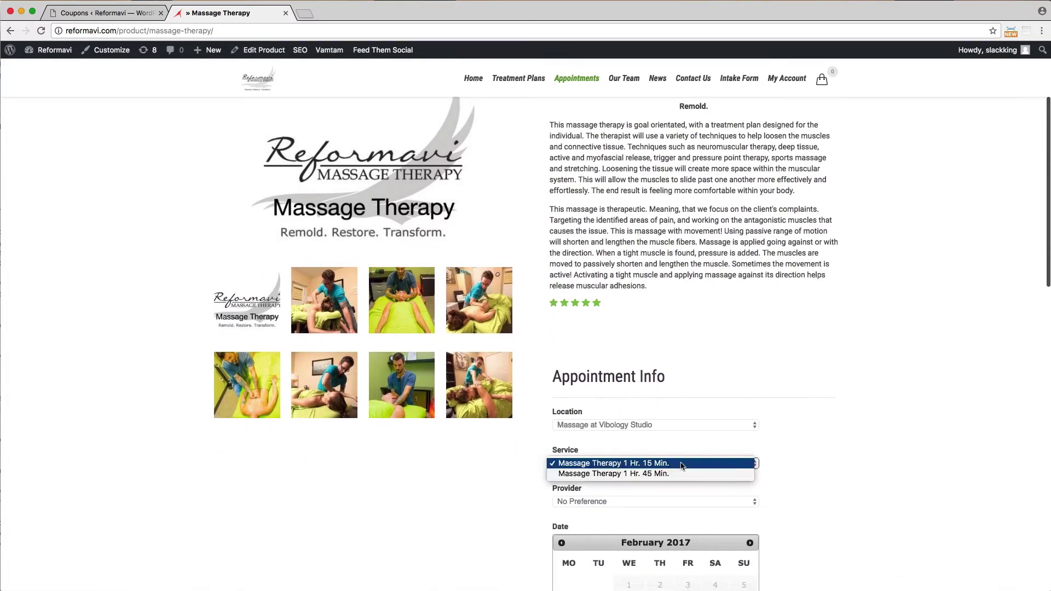
click(809, 479)
Step: Choose a therapist, book February 8 at 5:00 pm, and add the $110.00 appointment to the cart
click(736, 501)
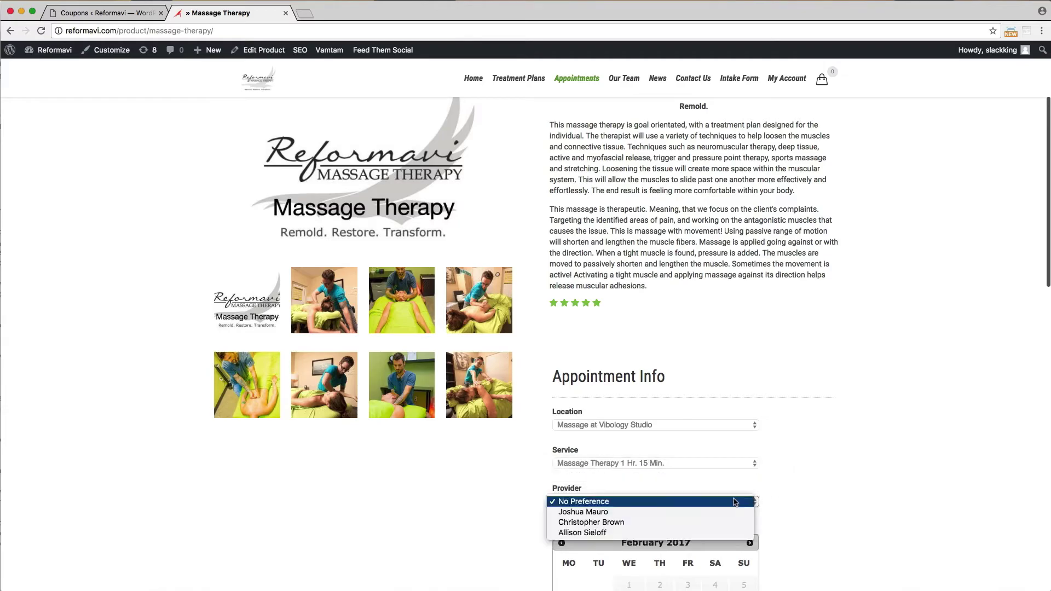
click(720, 513)
scroll(717, 481, down, 5)
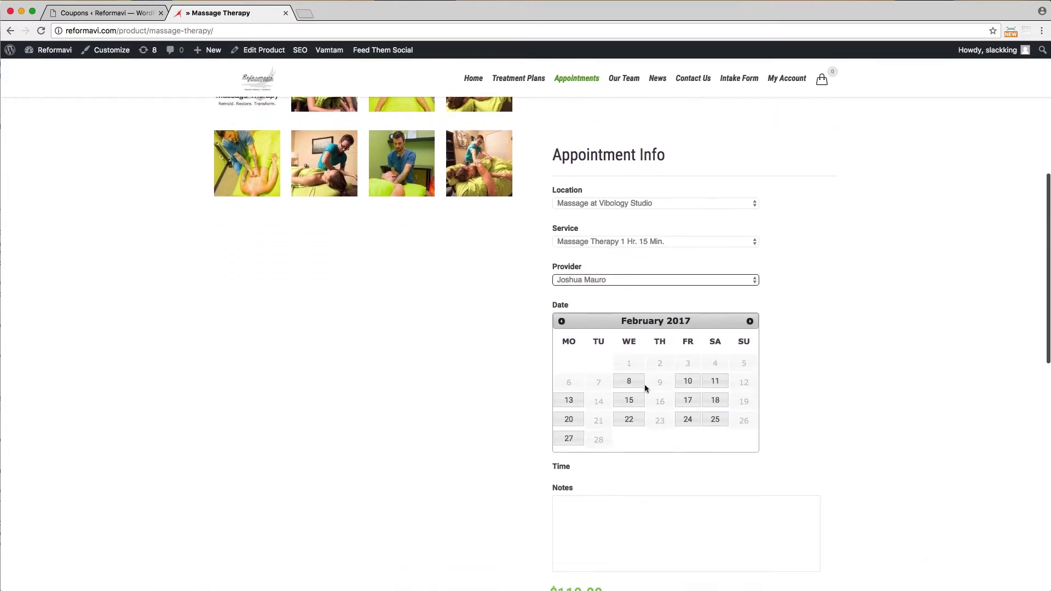
click(635, 383)
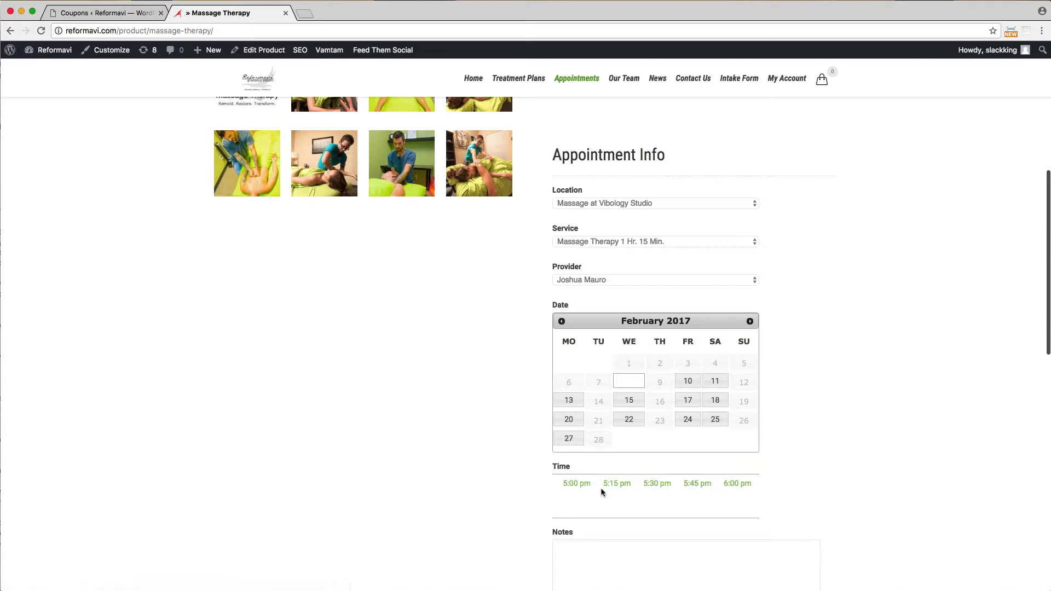
click(583, 487)
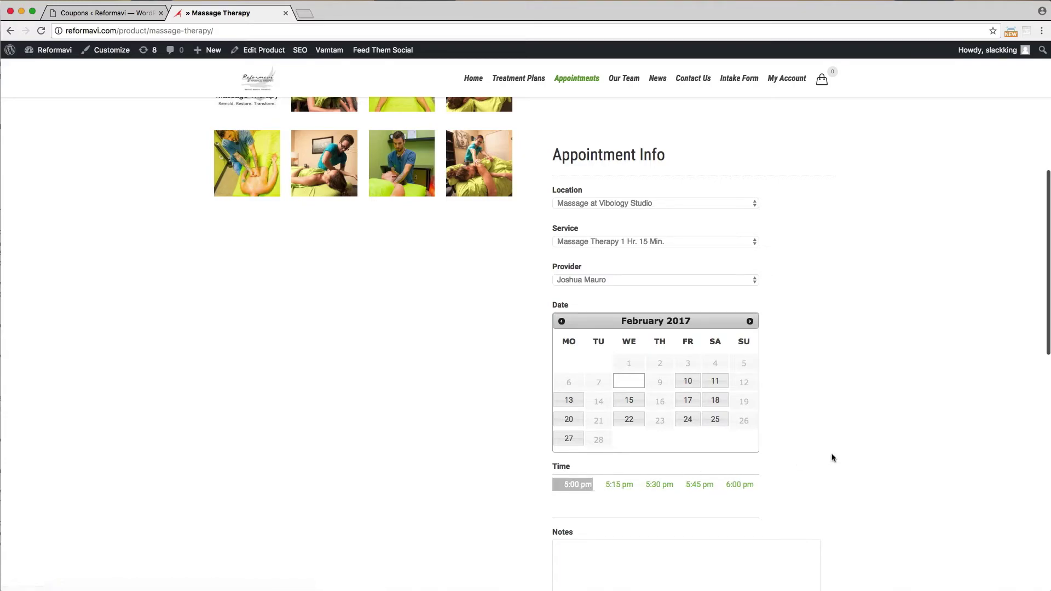
scroll(832, 457, down, 2)
scroll(832, 458, down, 3)
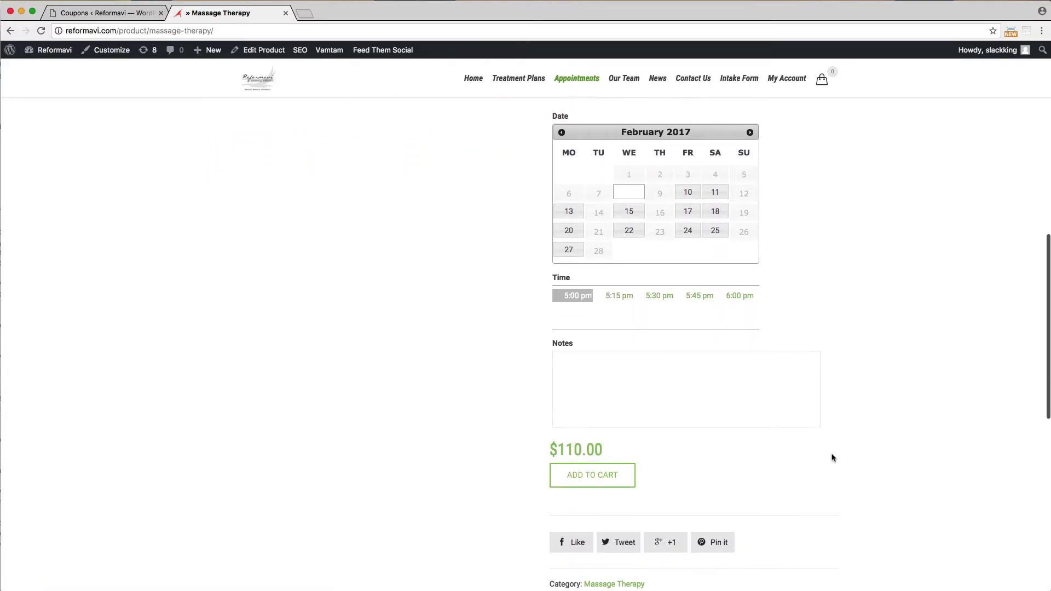
click(624, 479)
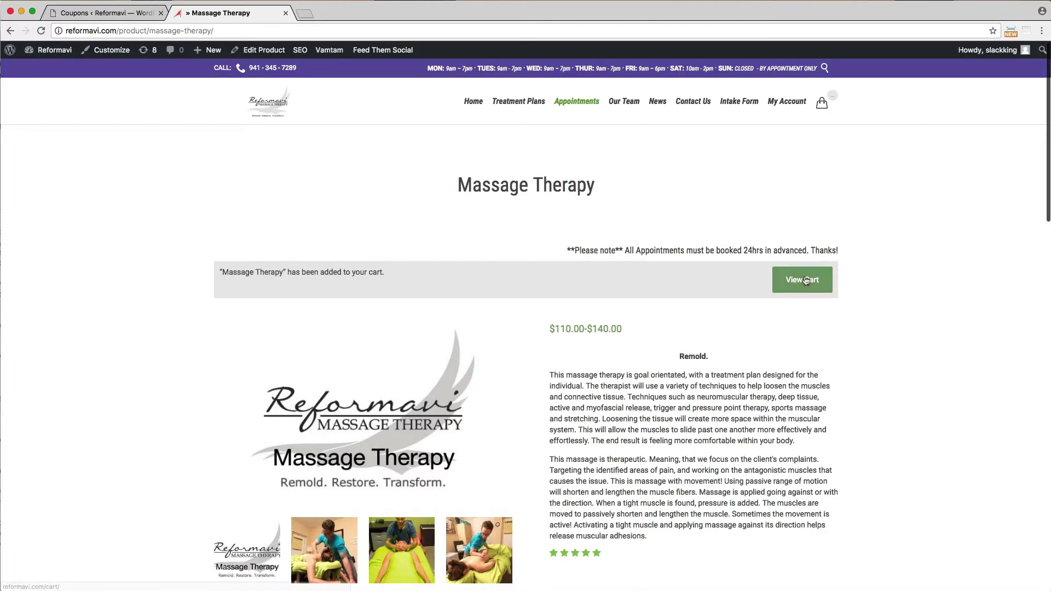
Step: Go to checkout and apply 110 of customer credit, bringing the total to $0.00
click(803, 280)
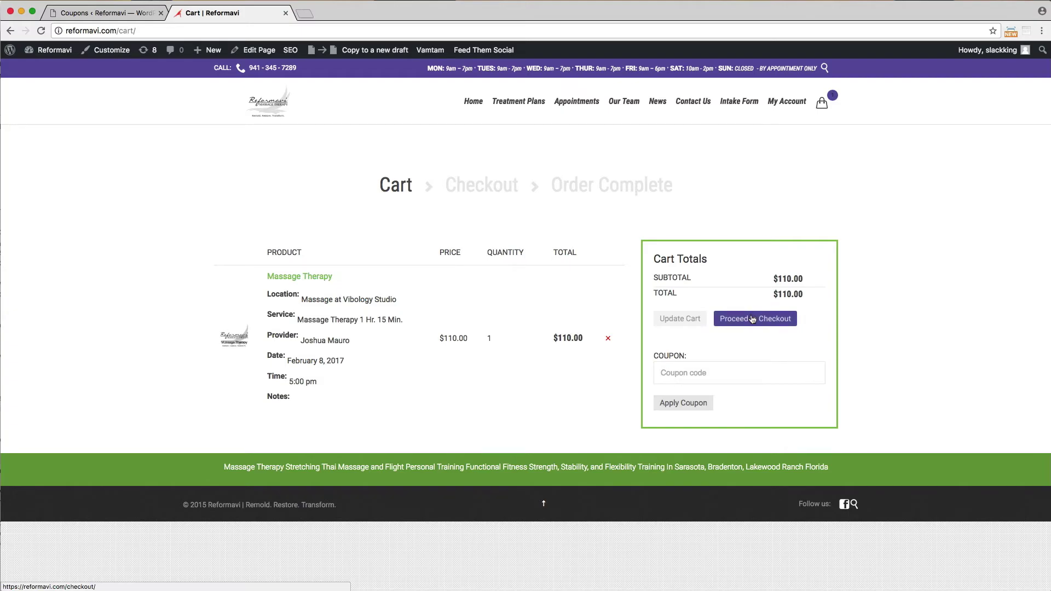
click(753, 319)
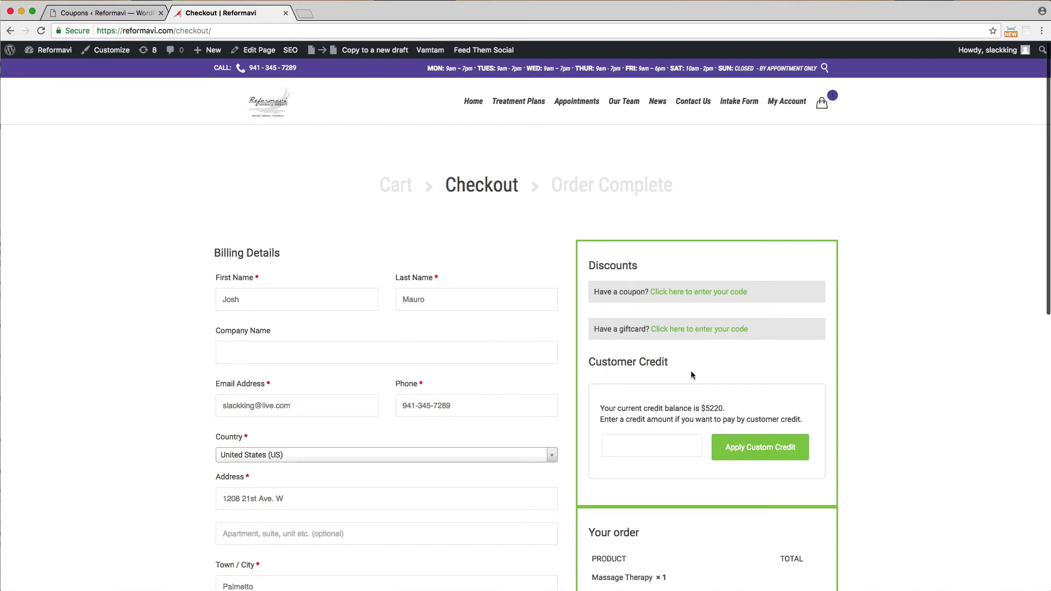
scroll(632, 428, down, 3)
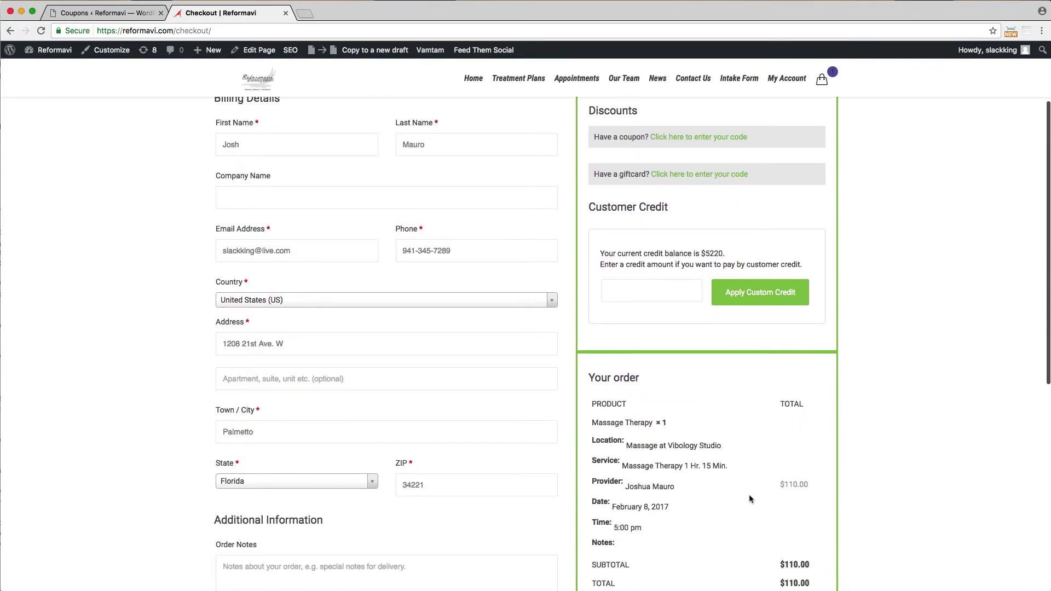
click(637, 289)
text(110)
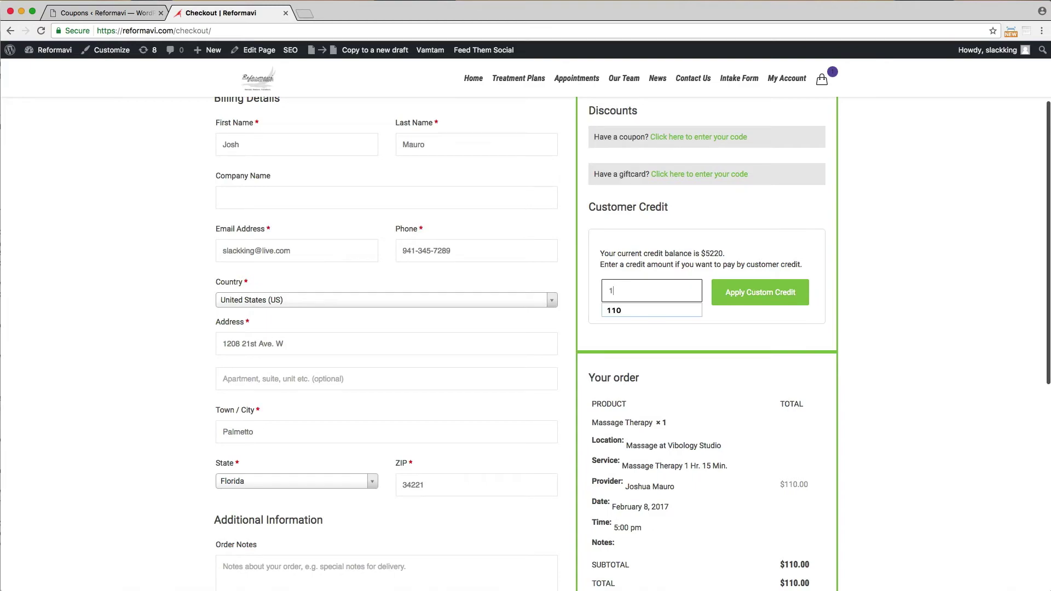
click(758, 298)
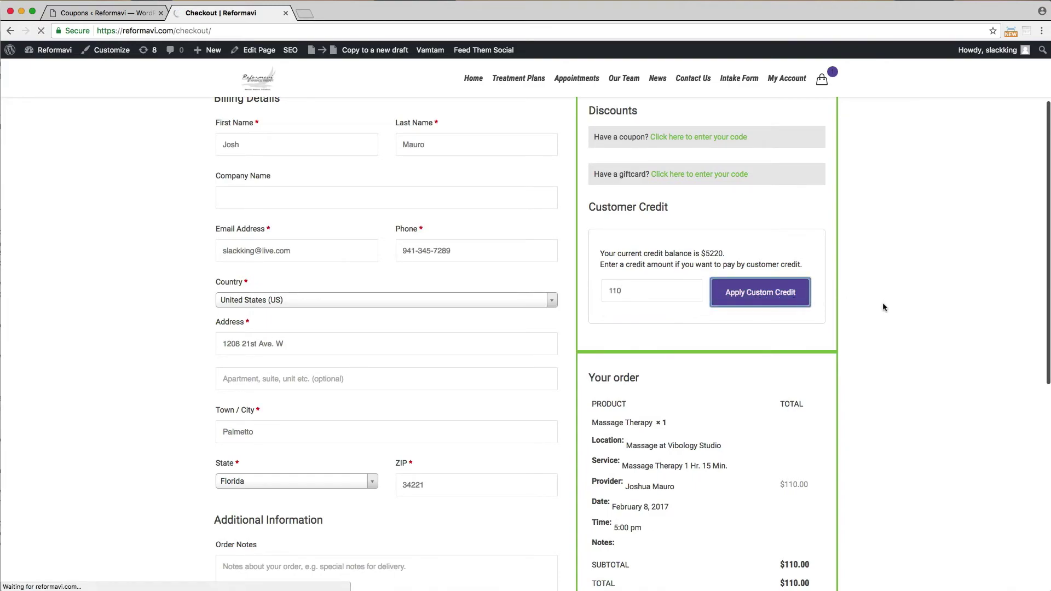
Step: Accept the terms and conditions and place the massage booking order
scroll(883, 307, down, 6)
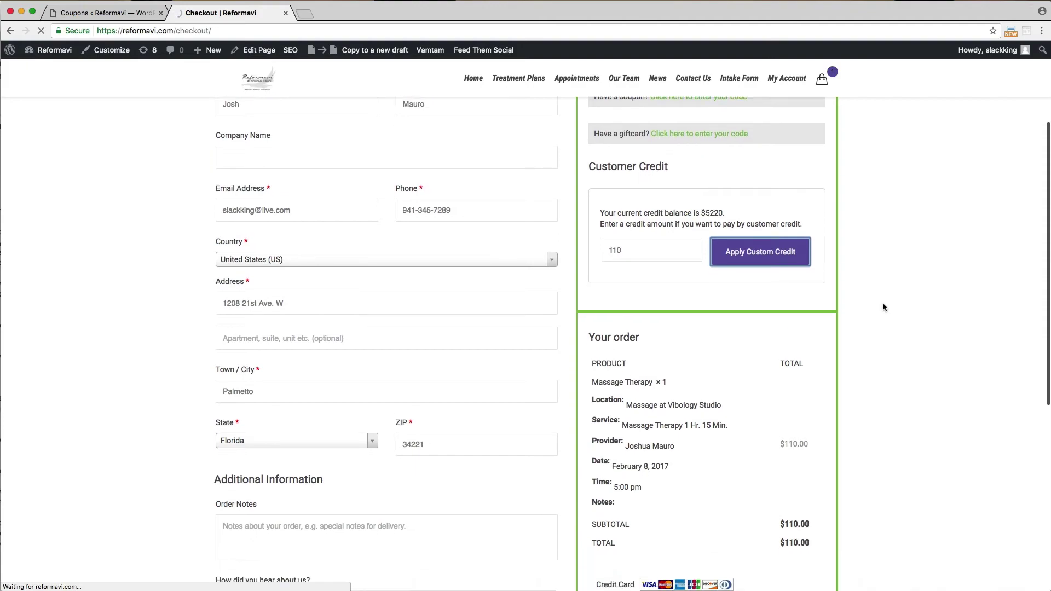
scroll(882, 308, up, 4)
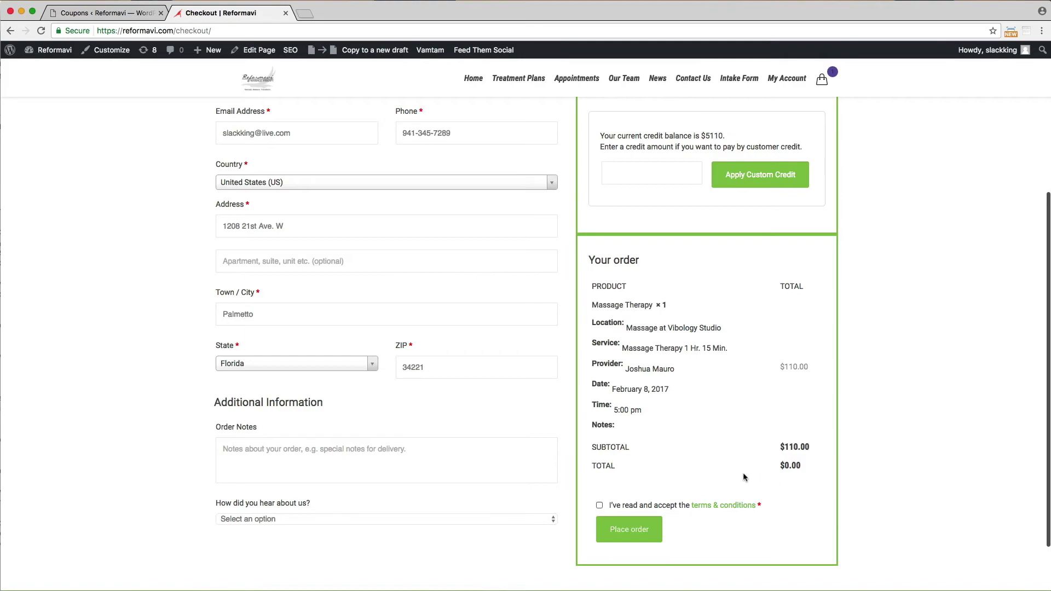
click(600, 506)
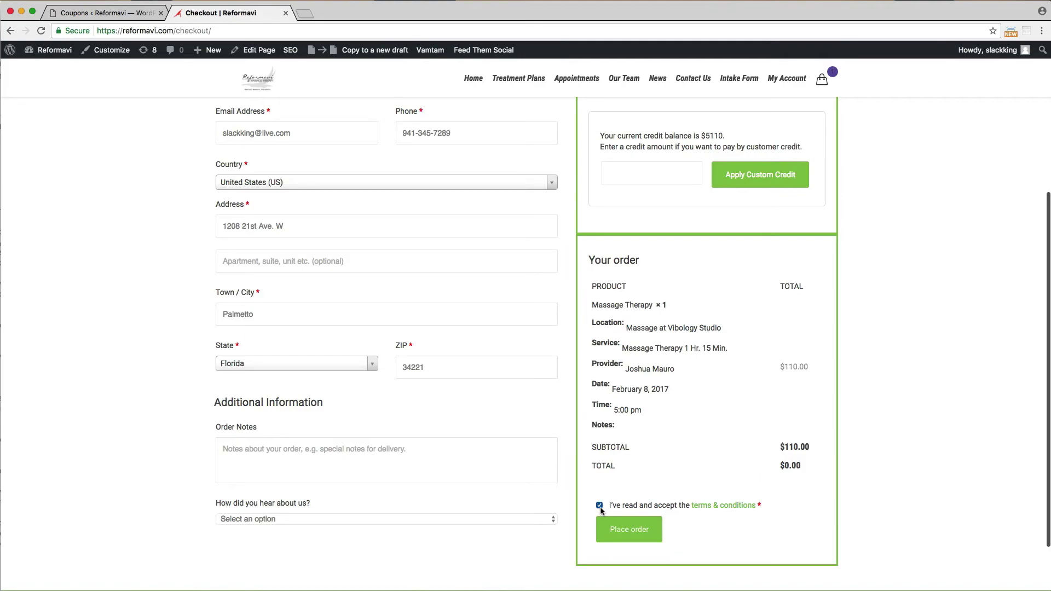
click(613, 535)
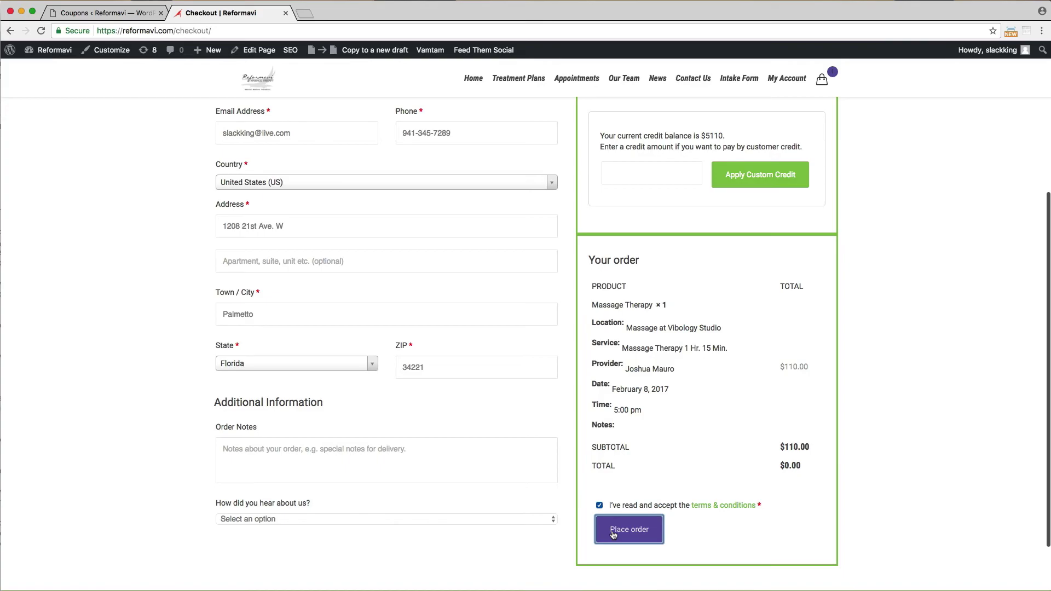